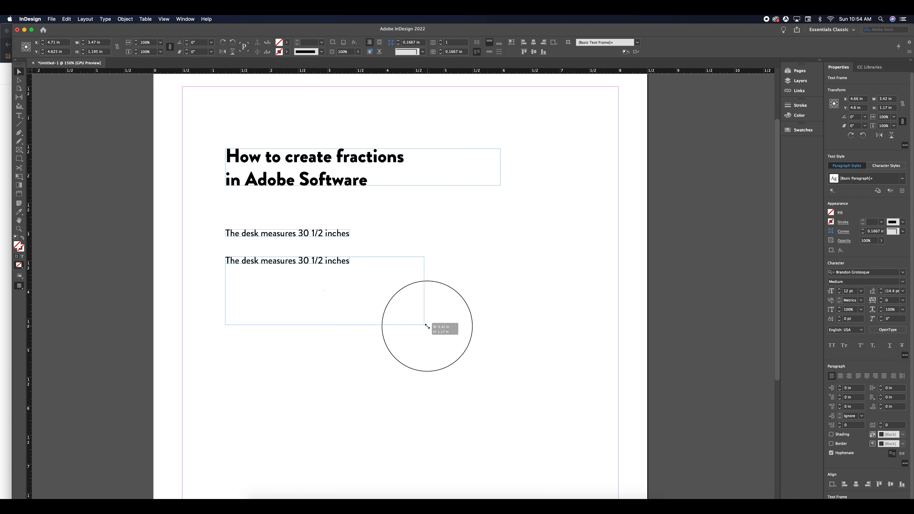
# Replace the 1/2 in the lower desk-measurement line with the ½ glyph from the font's Numbers glyph set
pyautogui.doubleClick(323, 264)
pyautogui.moveTo(324, 260); pyautogui.dragTo(311, 260)
pyautogui.click(103, 19)
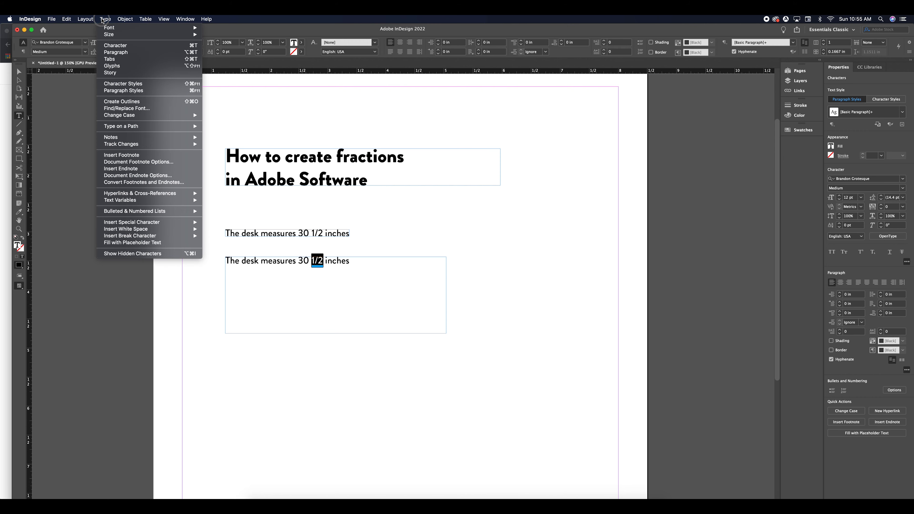
pyautogui.click(118, 66)
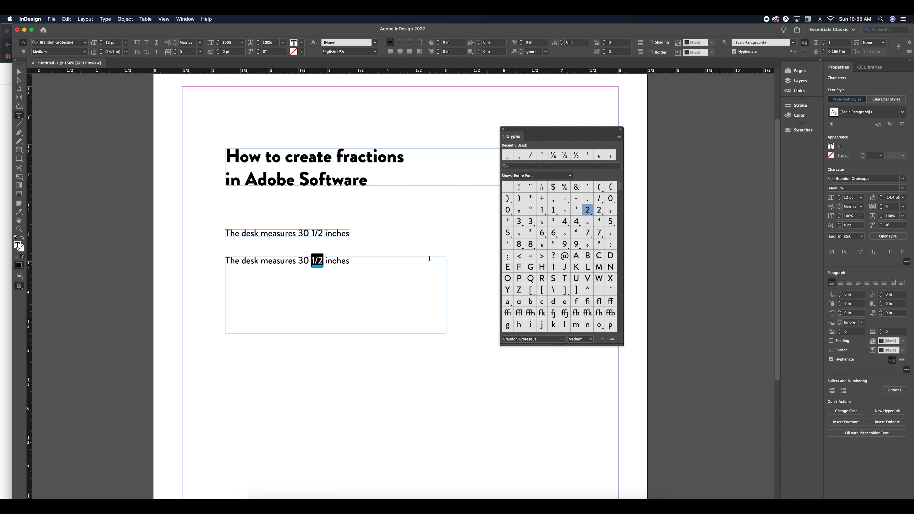
pyautogui.click(545, 175)
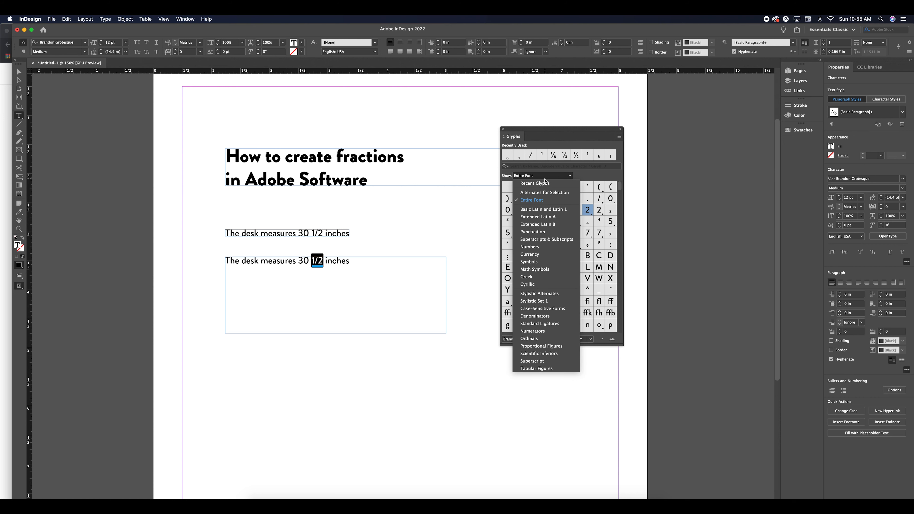
pyautogui.click(541, 247)
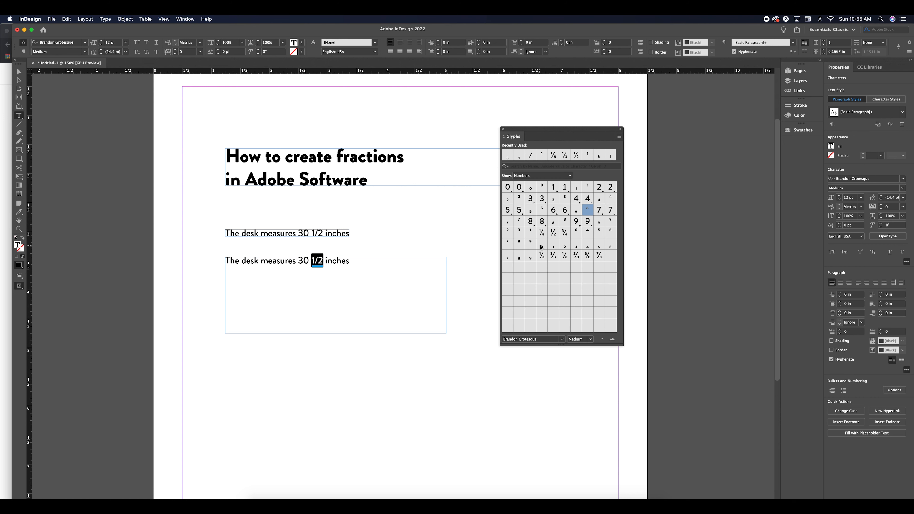
pyautogui.doubleClick(554, 233)
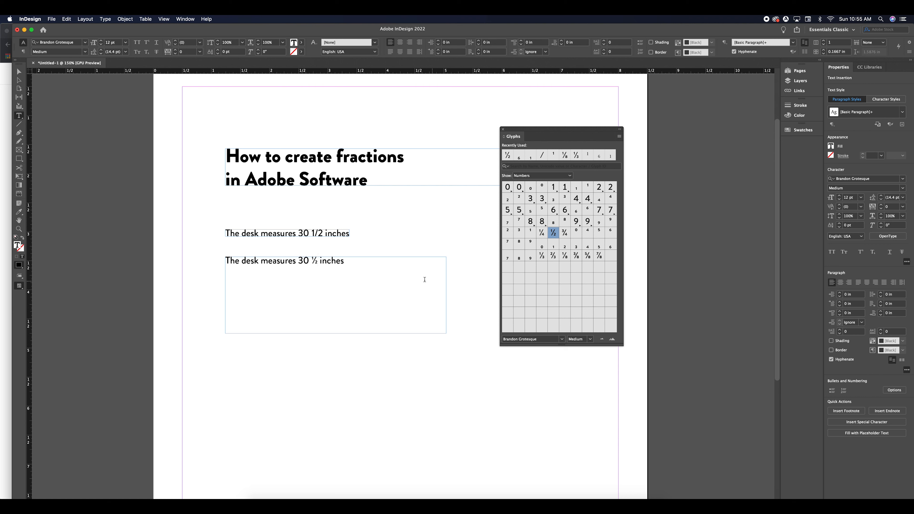
# Add a new line reading "The desk measures 30" below and follow it with the numerator 1 glyph twice
pyautogui.click(395, 264)
pyautogui.write('The desk measures 30')
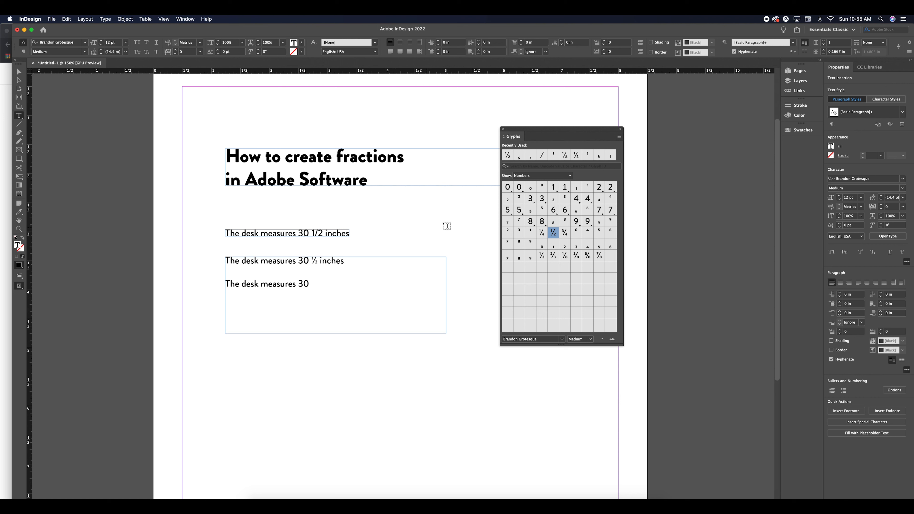
pyautogui.doubleClick(587, 186)
pyautogui.doubleClick(588, 188)
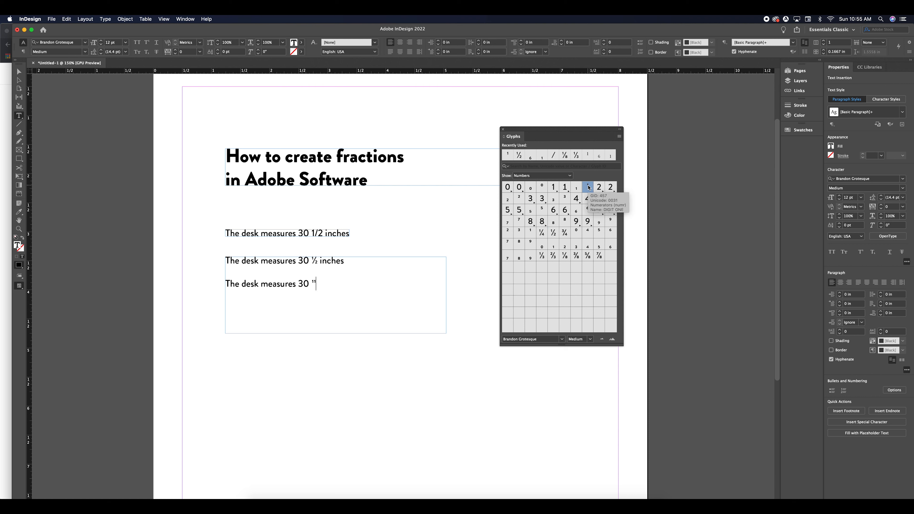
# Complete the 11/16 fraction with the fraction slash and small lowered 1 and 6 glyphs from the Entire Font set
pyautogui.click(553, 176)
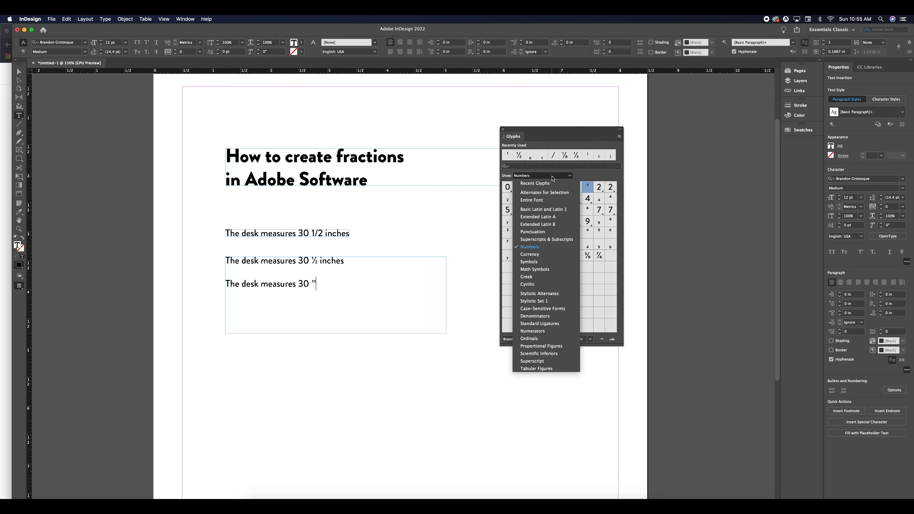
pyautogui.click(544, 198)
pyautogui.scroll(-5, 576, 245)
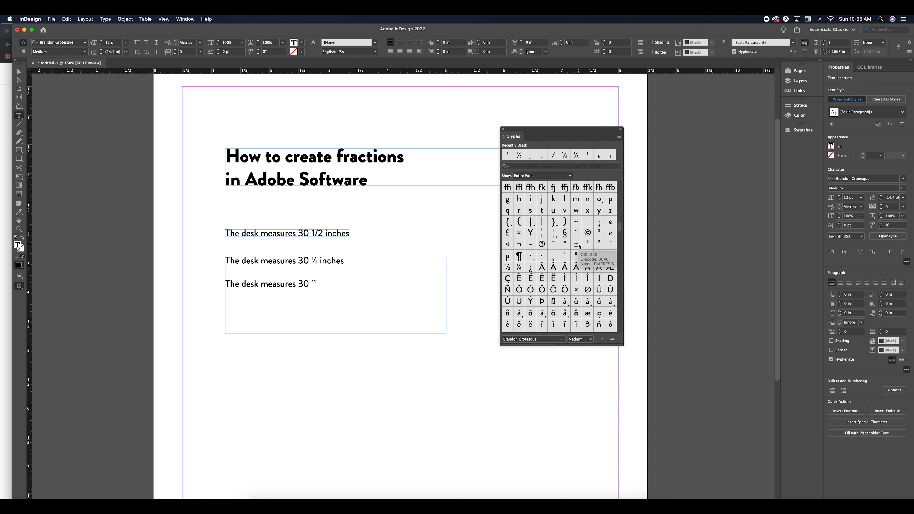
pyautogui.scroll(-6, 590, 258)
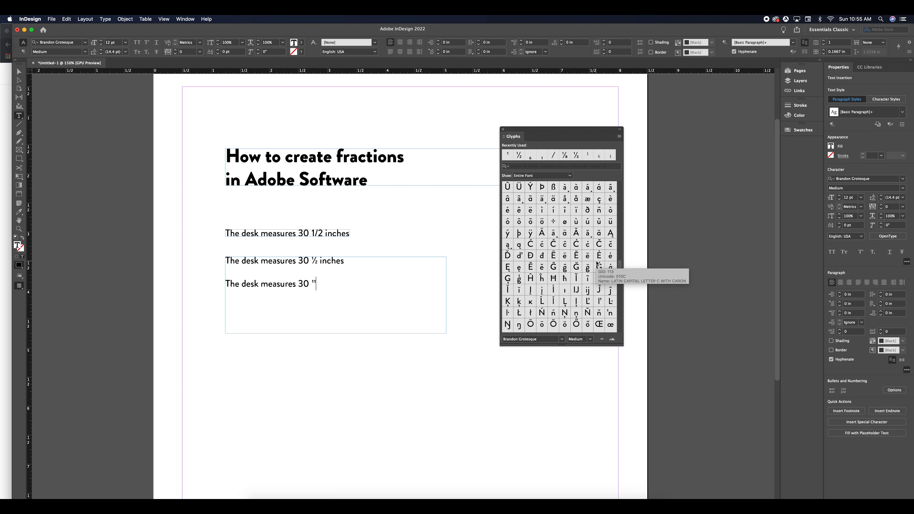
pyautogui.scroll(-5, 596, 264)
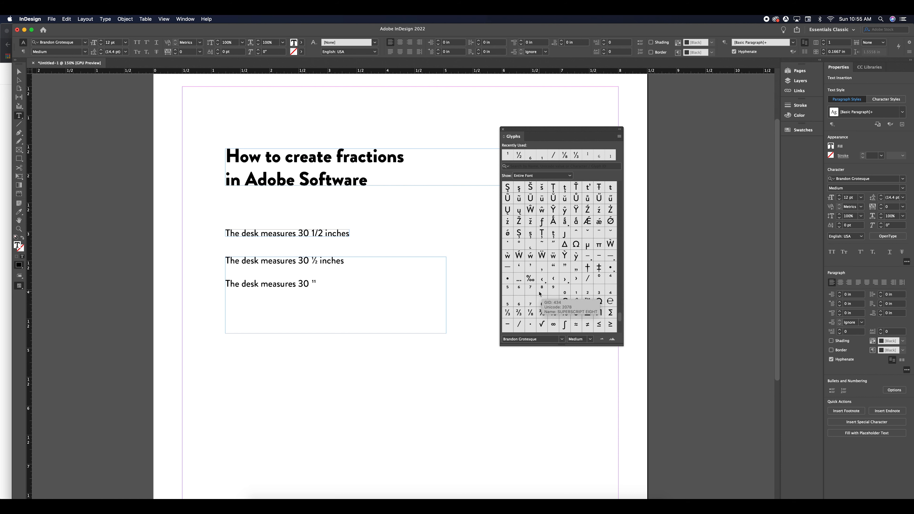
pyautogui.doubleClick(588, 280)
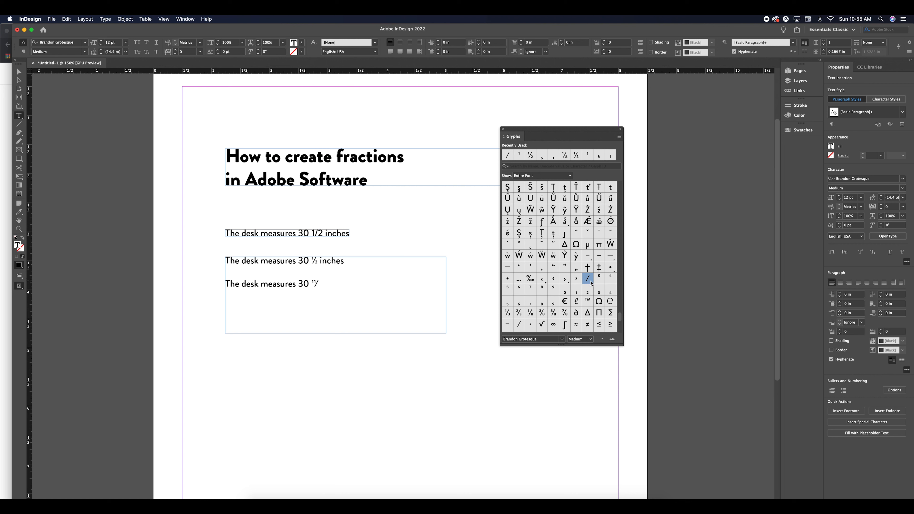
pyautogui.doubleClick(577, 292)
pyautogui.doubleClick(519, 305)
# Raise the denominator 16 of the built-up fraction with a 2 pt baseline shift
pyautogui.moveTo(323, 286); pyautogui.dragTo(320, 285)
pyautogui.press('super+equal')
pyautogui.press('super+equal')
pyautogui.press('super+equal')
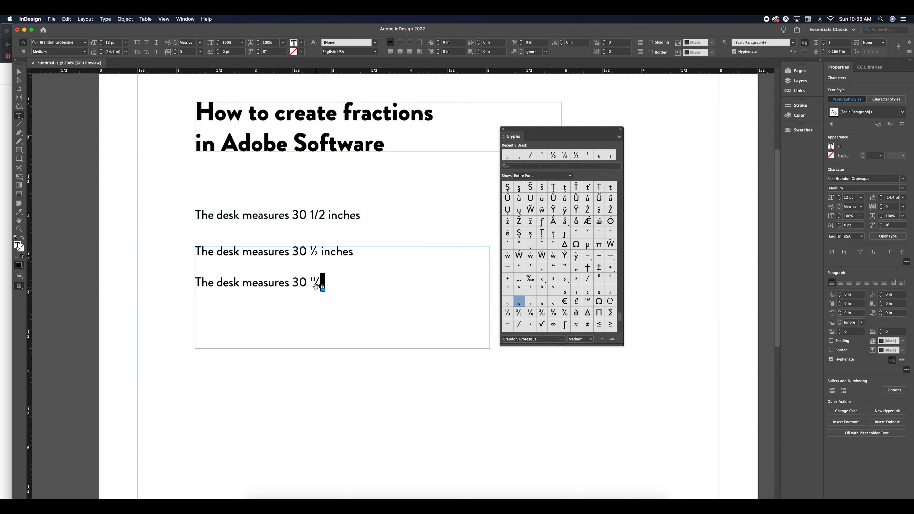
pyautogui.doubleClick(333, 286)
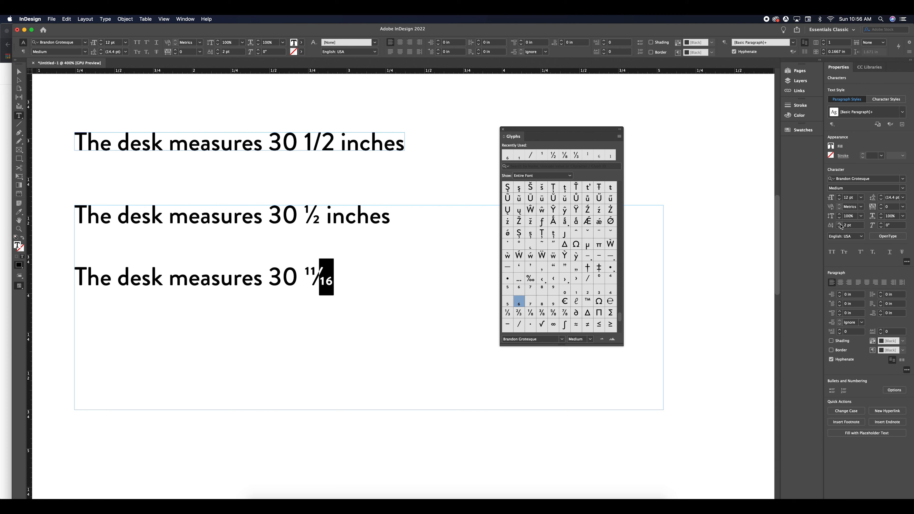
pyautogui.click(19, 71)
pyautogui.click(418, 314)
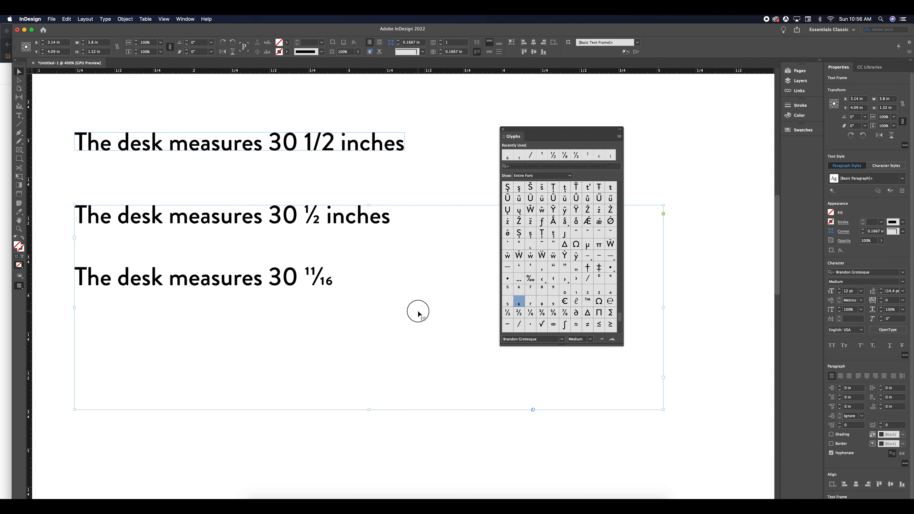
# Duplicate the "The desk measures 30 ¹¹⁄₁₆" line directly below itself in the same text frame
pyautogui.scroll(-2, 410, 315)
pyautogui.doubleClick(374, 295)
pyautogui.moveTo(374, 295); pyautogui.dragTo(226, 295)
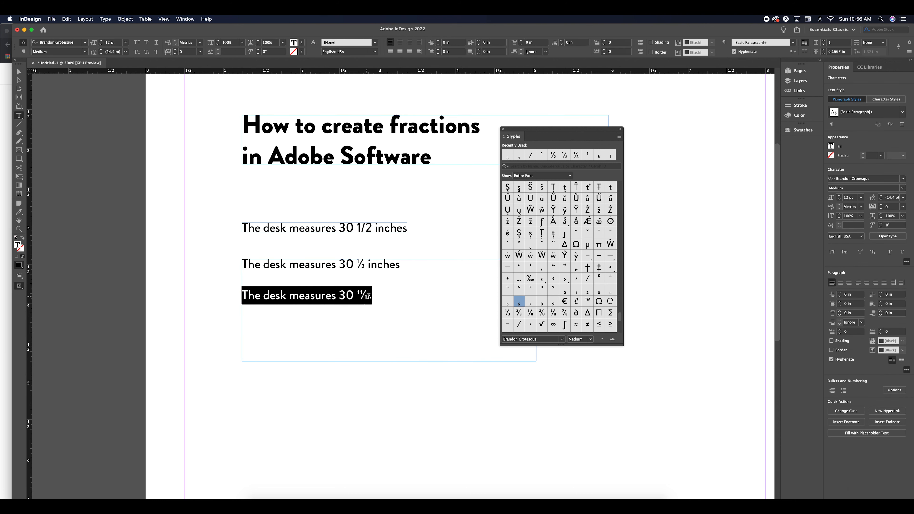
pyautogui.click(379, 296)
pyautogui.press('Return')
pyautogui.write('The desk measures 30 ¹¹⁄₁₆')
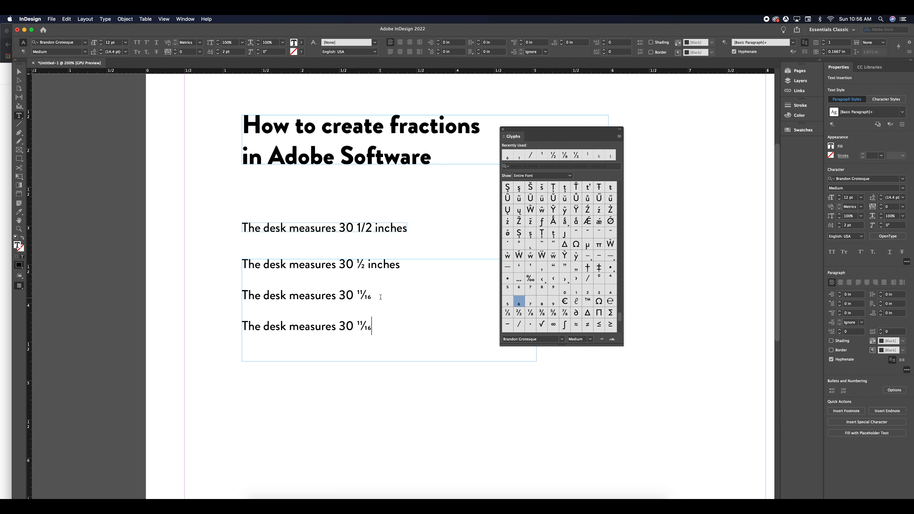
# Enlarge the duplicated 11/16 line by four font-size increments
pyautogui.moveTo(379, 331); pyautogui.dragTo(236, 331)
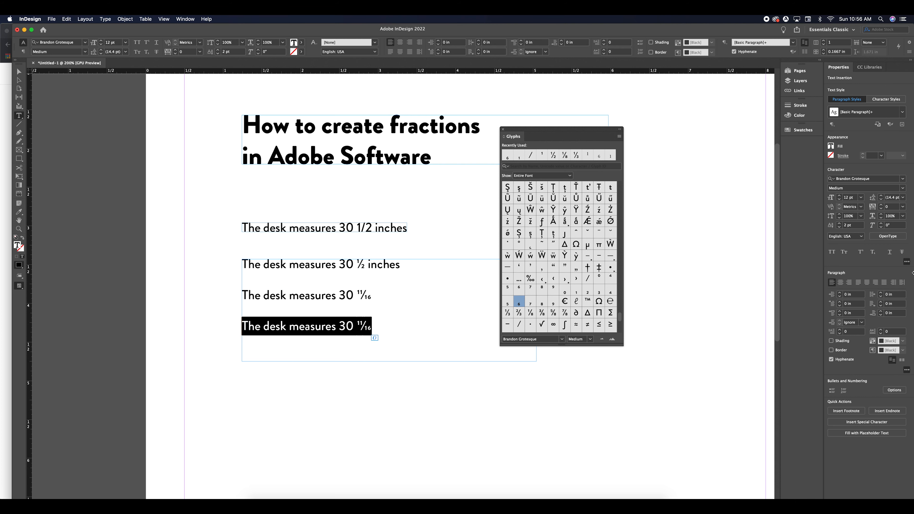
pyautogui.click(839, 196)
pyautogui.click(840, 196)
pyautogui.click(839, 196)
pyautogui.click(839, 196)
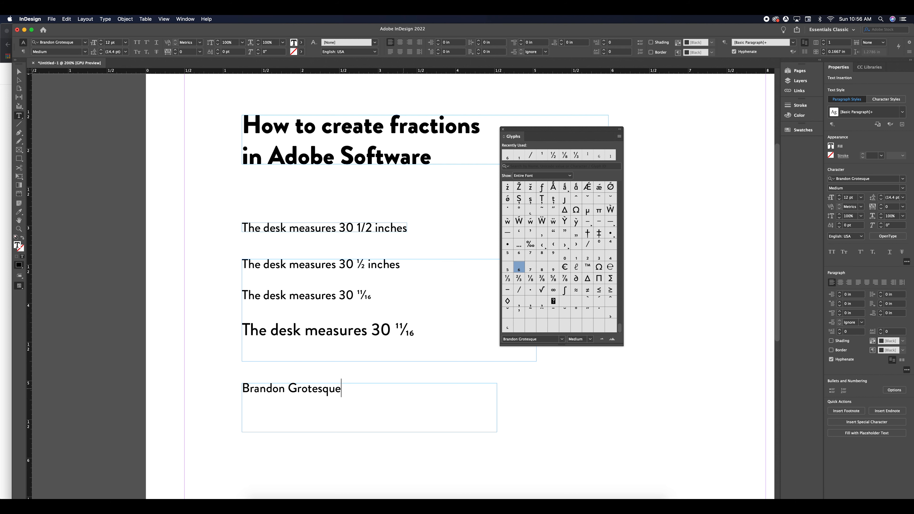
# Add the line "Baskerville - Serif" beneath "Brandon Grotesque" in the font list frame
pyautogui.press('Return')
pyautogui.write('Baskerville - Ser')
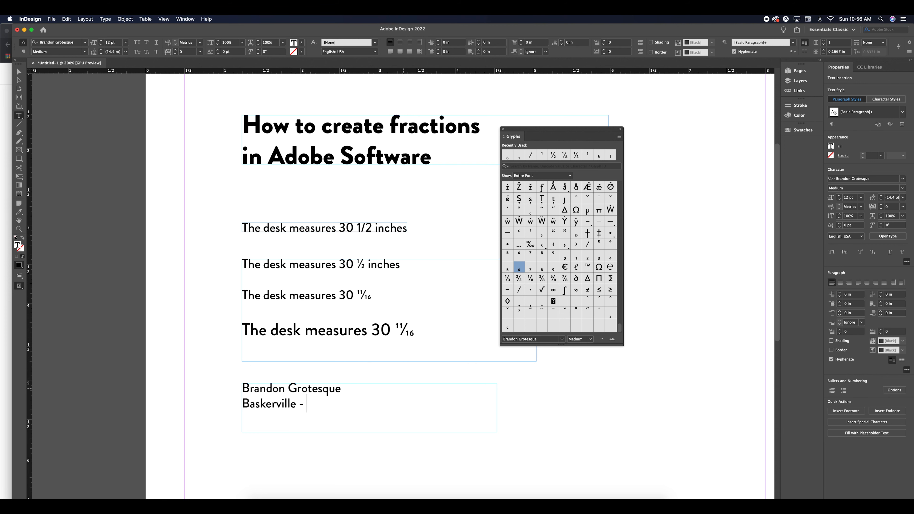
pyautogui.write('if')
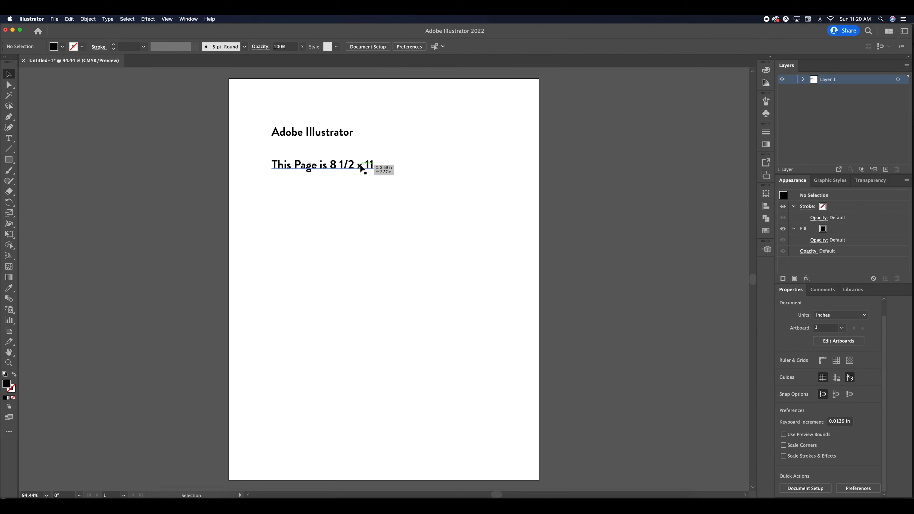
# Switch to Illustrator and replace the 1/2 in "This Page is 8 1/2 x 11" with the ½ glyph
pyautogui.click(361, 168)
pyautogui.doubleClick(353, 164)
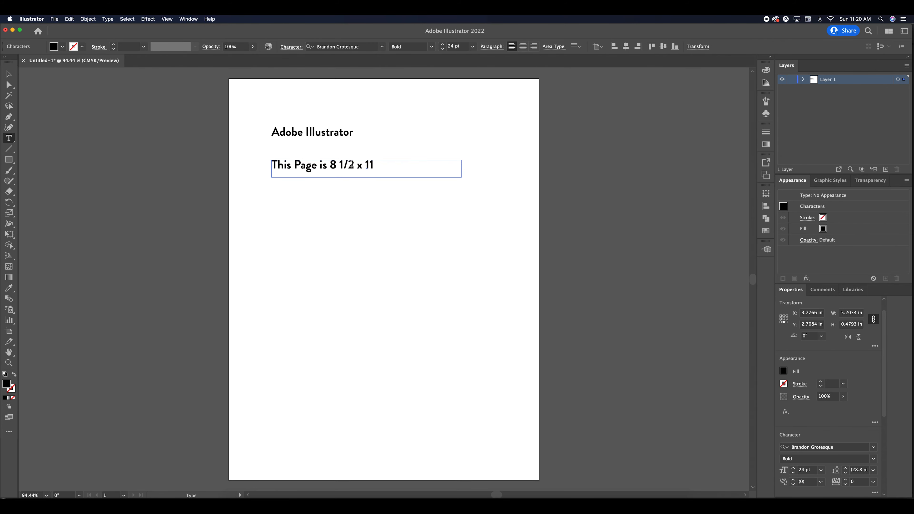
pyautogui.moveTo(353, 164); pyautogui.dragTo(340, 165)
pyautogui.click(107, 19)
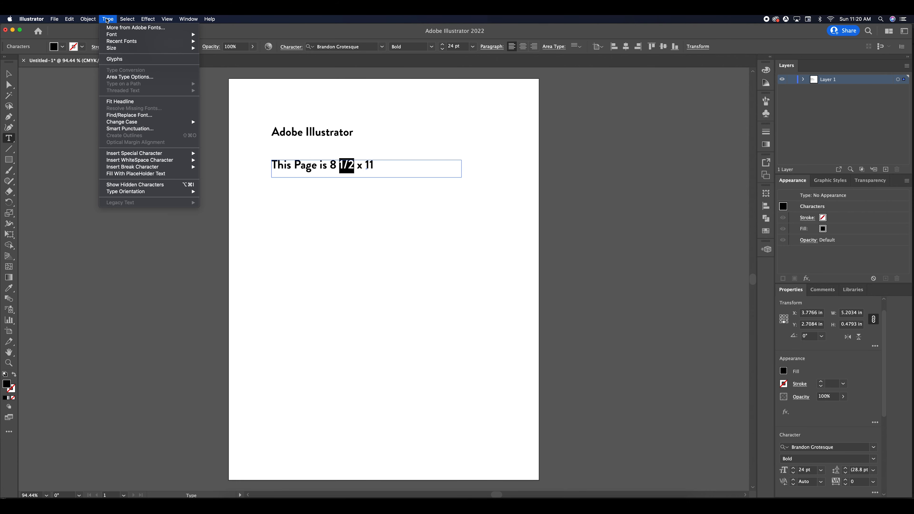
pyautogui.click(114, 59)
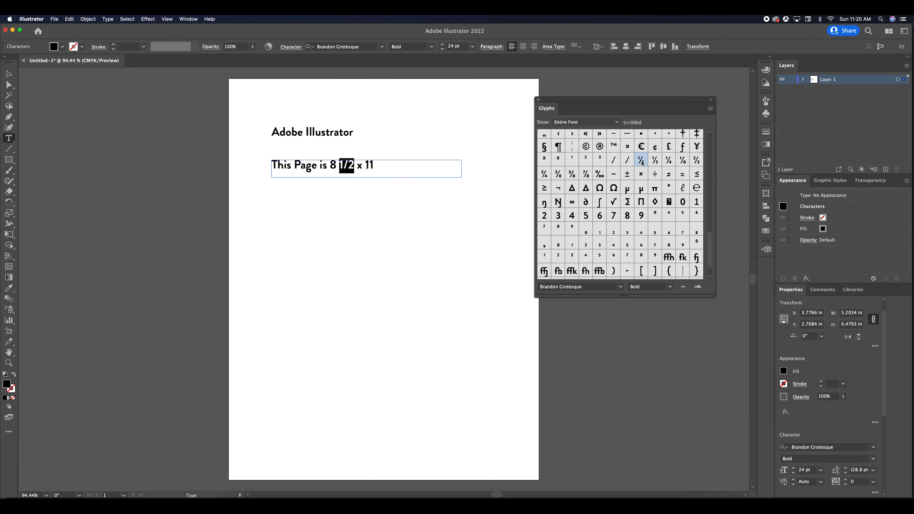
pyautogui.doubleClick(641, 161)
pyautogui.click(608, 123)
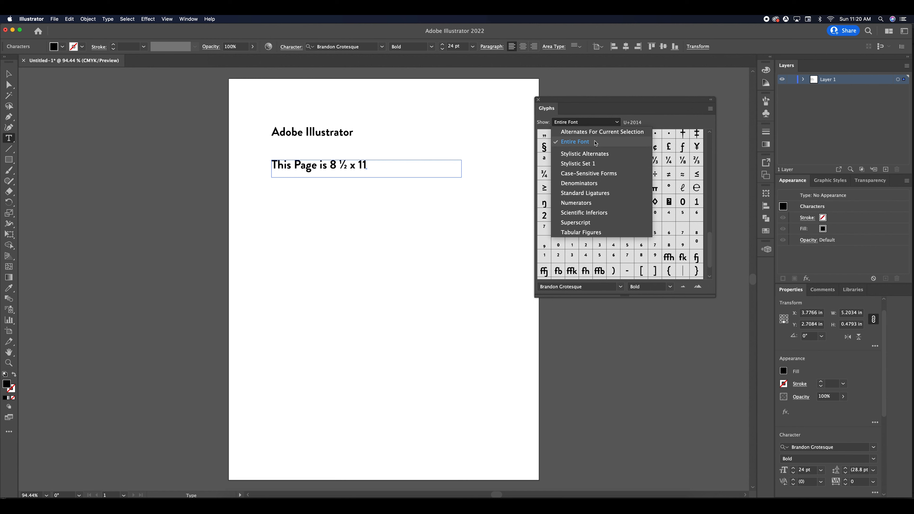
pyautogui.click(583, 122)
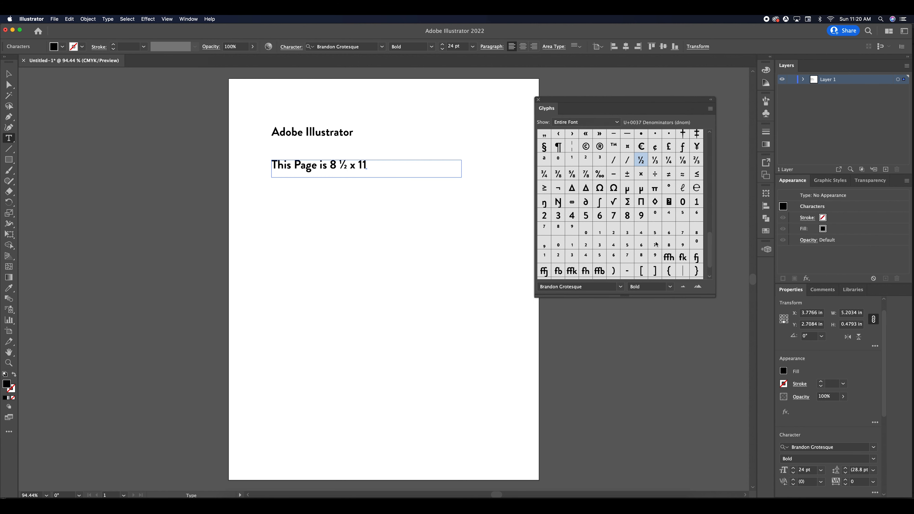
# Duplicate the page-size line below itself, retype its fraction as plain 1/2, and close the Glyphs panel
pyautogui.press('Escape')
pyautogui.moveTo(327, 168); pyautogui.dragTo(327, 201)
pyautogui.doubleClick(345, 199)
pyautogui.doubleClick(343, 198)
pyautogui.write('1/2 x 11')
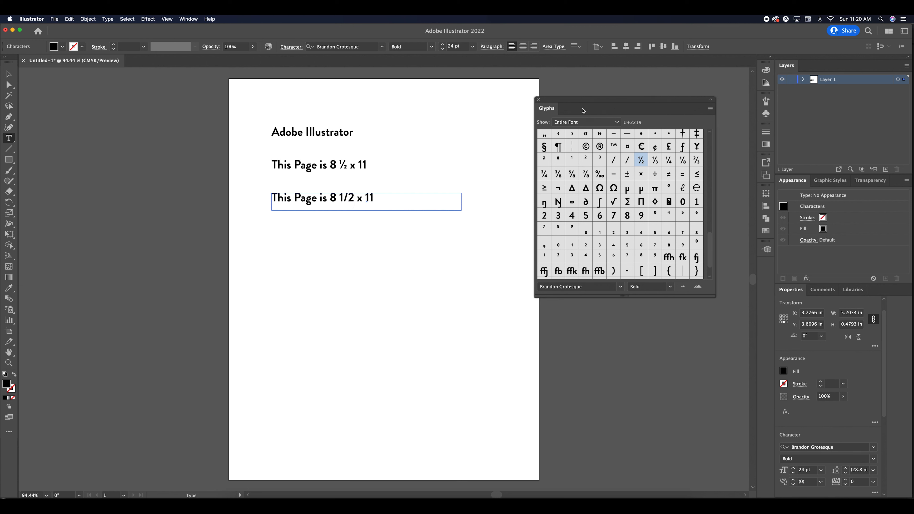
pyautogui.click(539, 100)
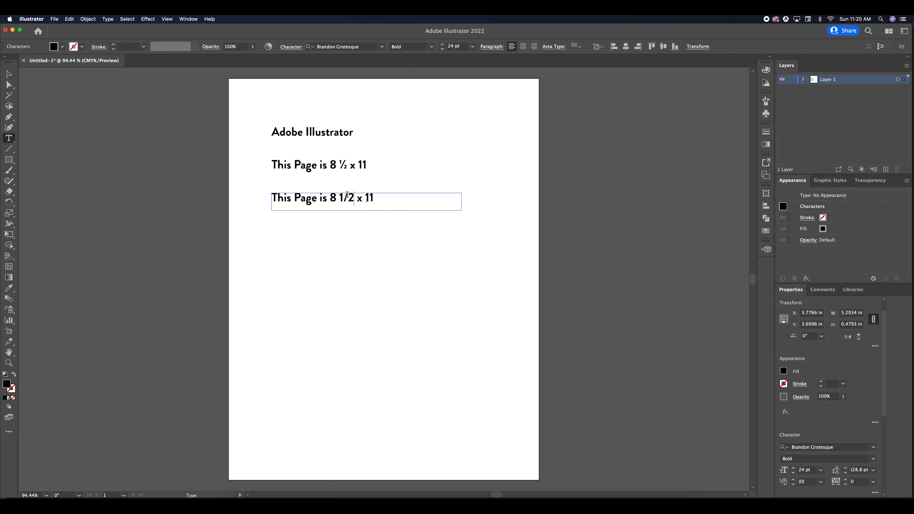
# Apply OpenType Fractions formatting to the 1/2 in the lower page-size line
pyautogui.moveTo(354, 198); pyautogui.dragTo(339, 198)
pyautogui.click(107, 19)
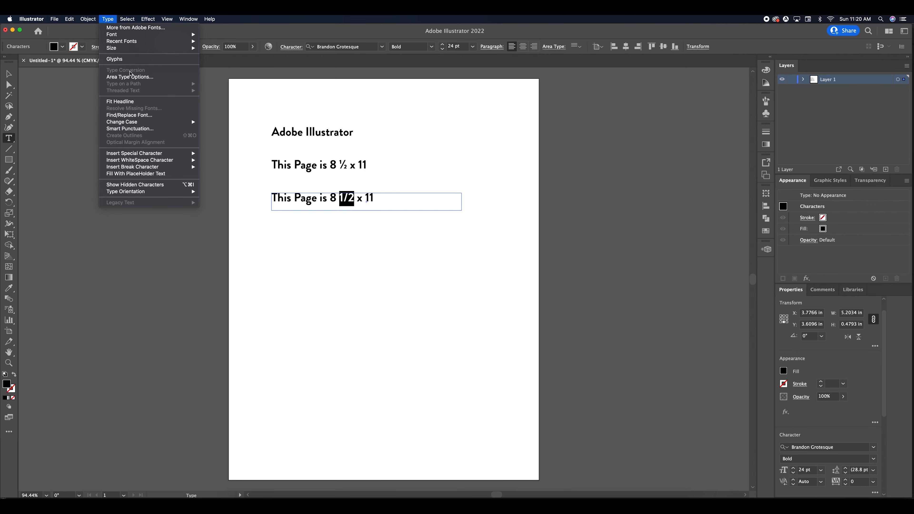
pyautogui.moveTo(190, 18)
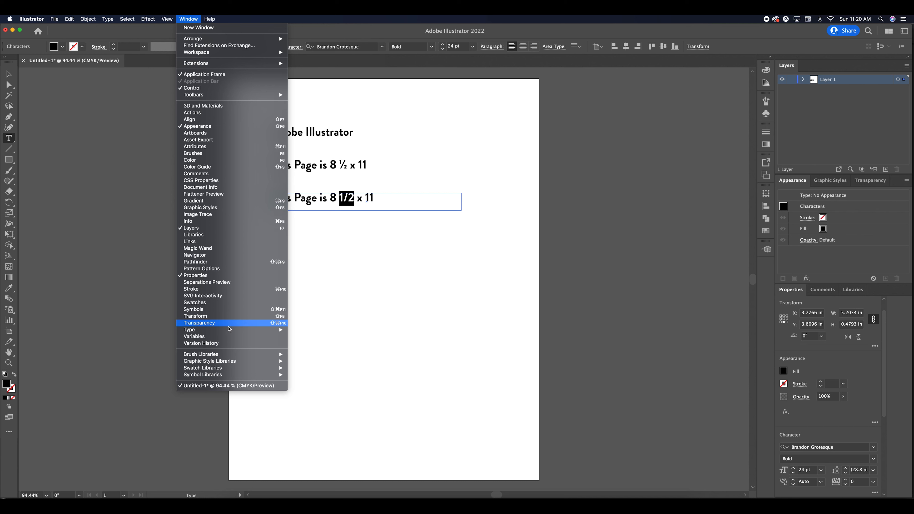
pyautogui.moveTo(229, 330)
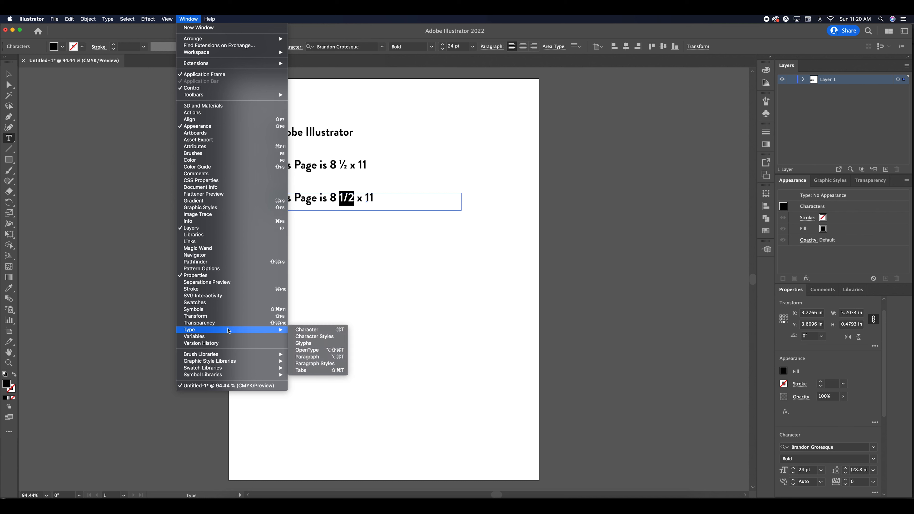
pyautogui.click(319, 350)
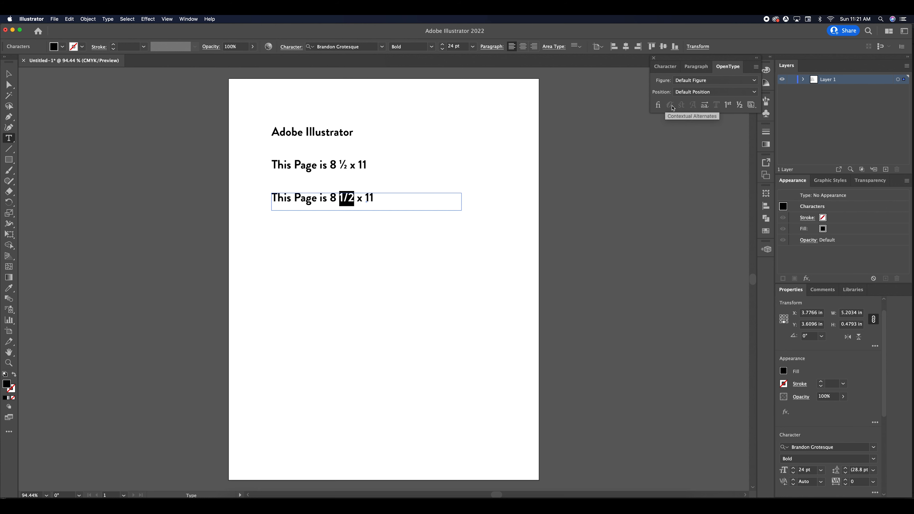
pyautogui.click(739, 105)
# Append 11/16 to the lower page-size line with OpenType Fractions formatting, followed by 3/8
pyautogui.click(397, 199)
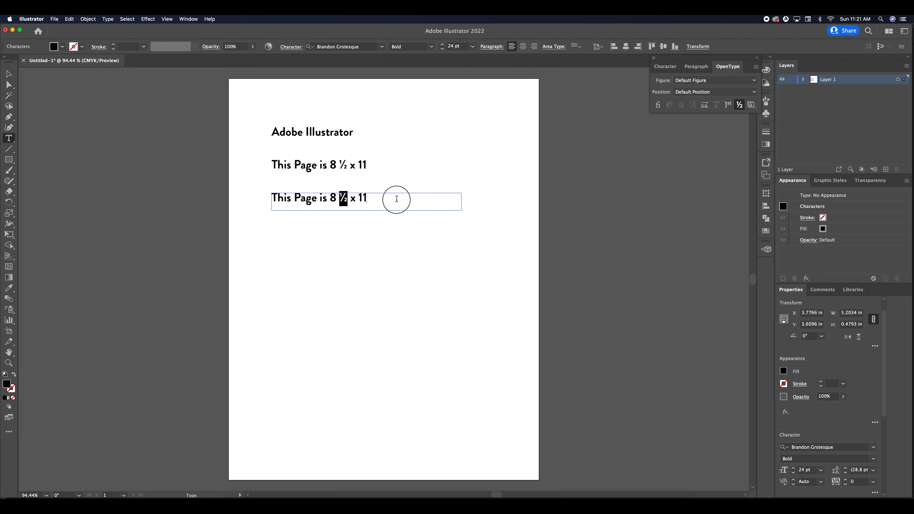
pyautogui.write('11/16')
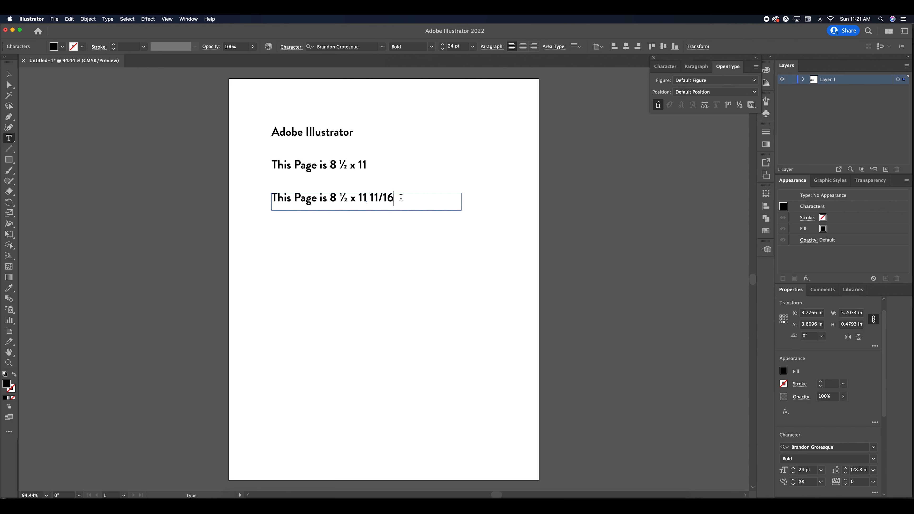
pyautogui.moveTo(394, 198); pyautogui.dragTo(370, 199)
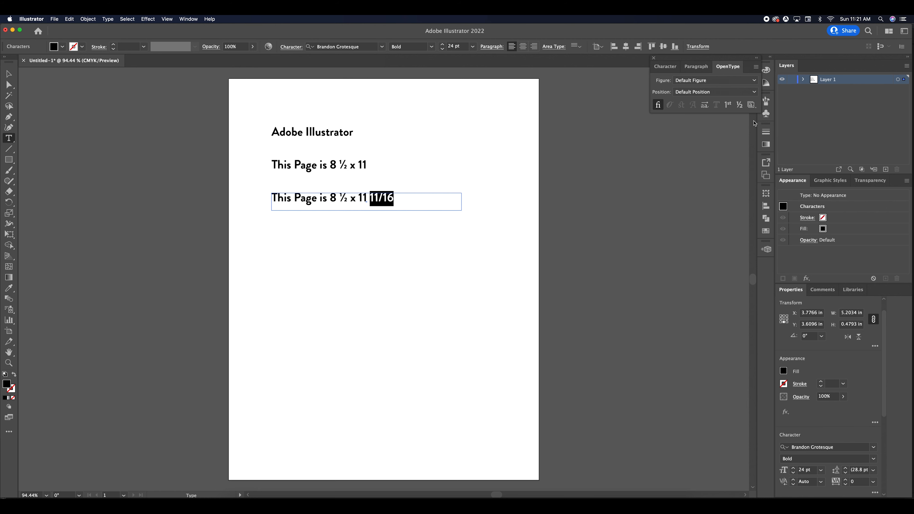
pyautogui.click(739, 104)
pyautogui.click(409, 197)
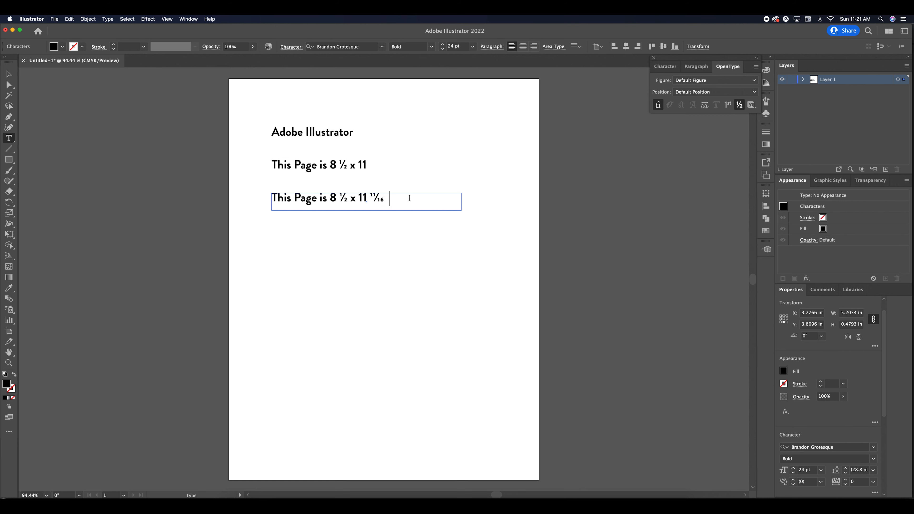
pyautogui.write('3/8')
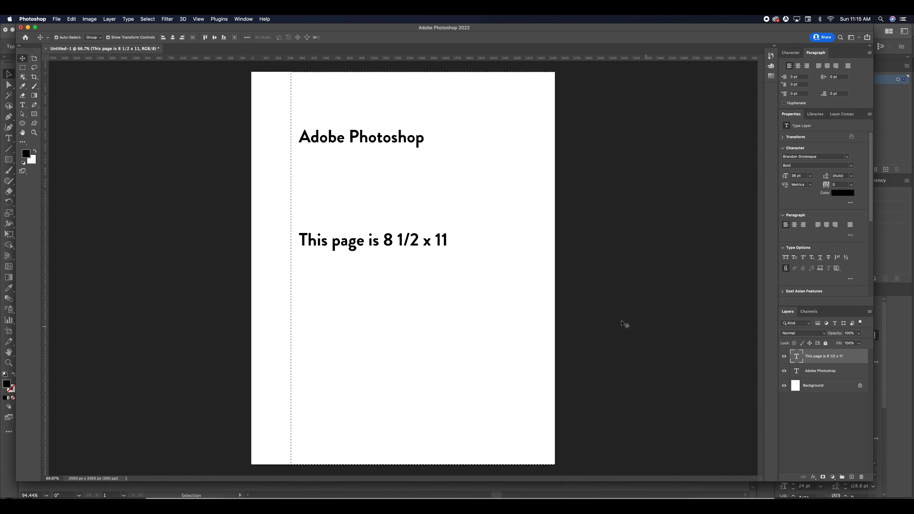
# Switch to Photoshop and apply Fractions formatting to the 1/2 in "This page is 8 1/2 x 11"
pyautogui.press('t')
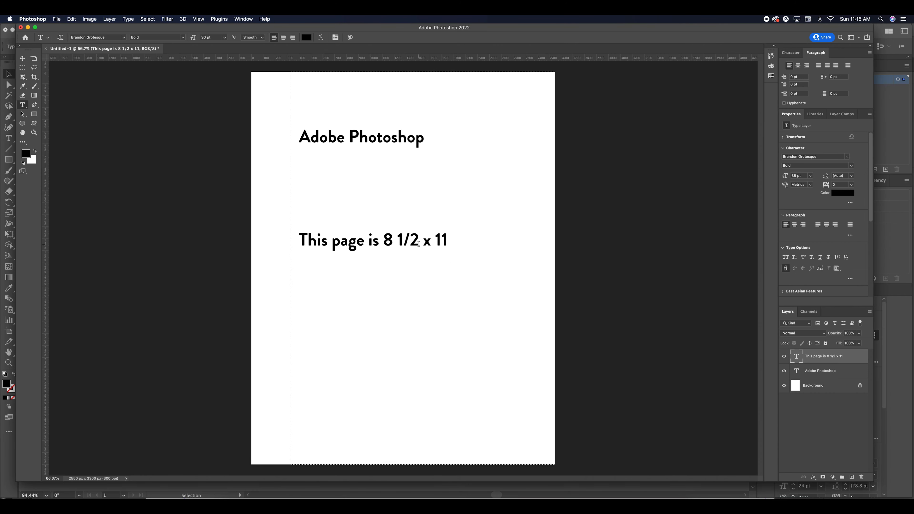
pyautogui.click(412, 240)
pyautogui.doubleClick(412, 240)
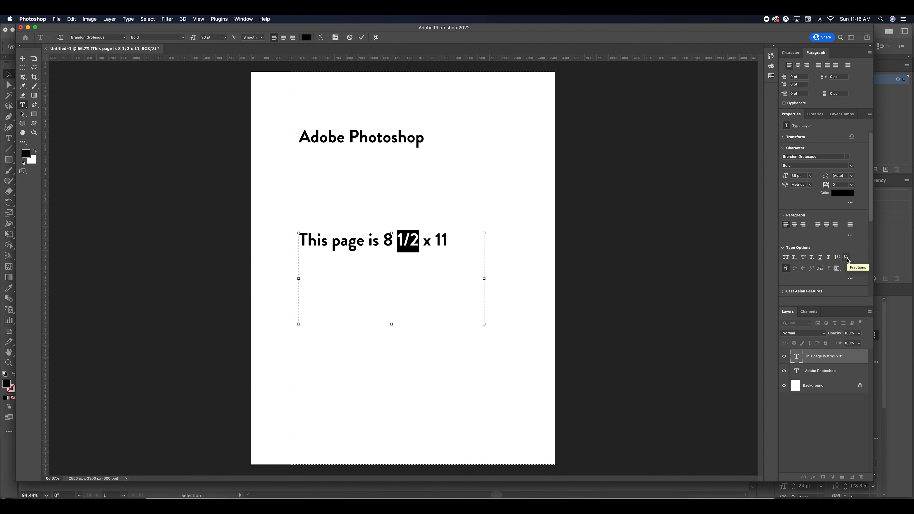
pyautogui.click(846, 258)
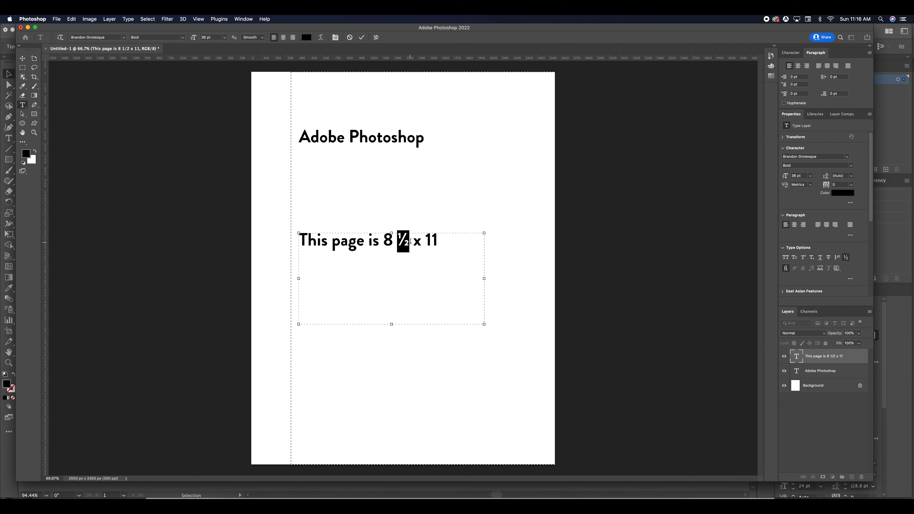
# Add 11/16 in plain characters after the 11 at the end of the page-size line
pyautogui.click(439, 241)
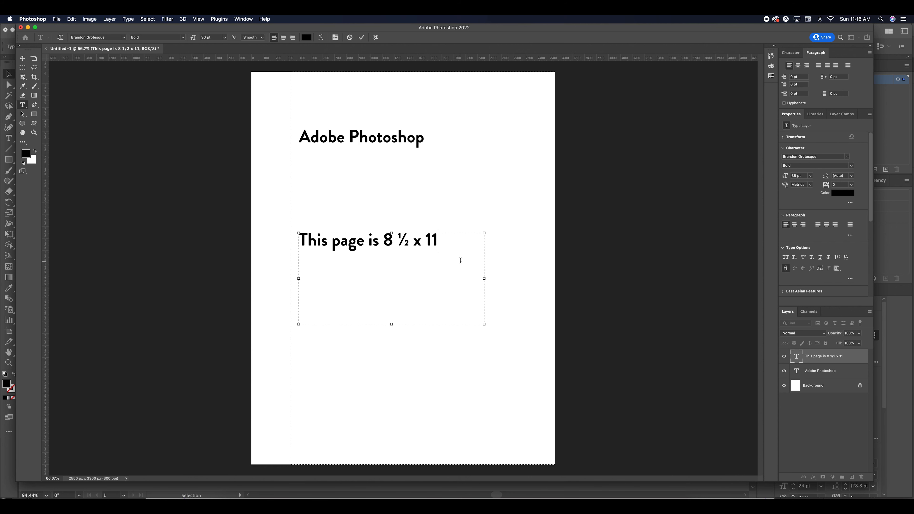
pyautogui.press('BackSpace')
pyautogui.press('BackSpace')
pyautogui.write('11/16')
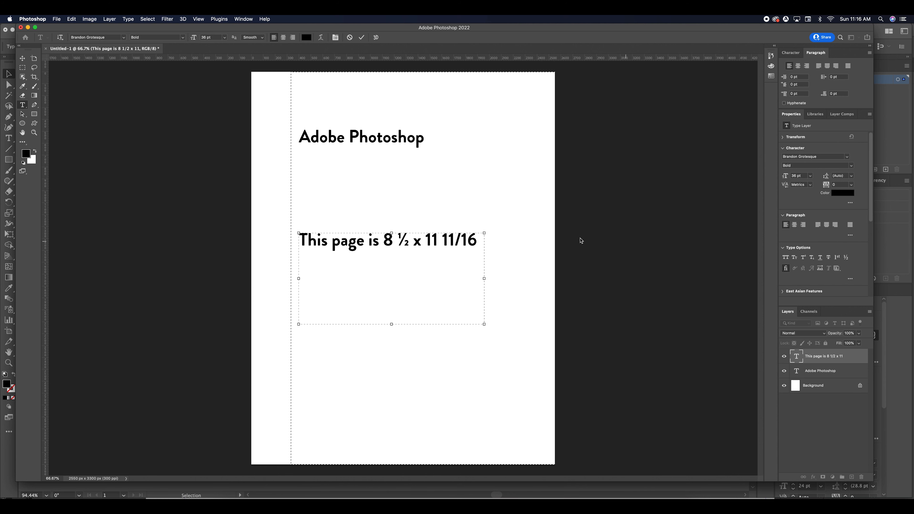
# Apply OpenType Fractions formatting to the 11/16 at the end of the page-size line
pyautogui.moveTo(442, 238); pyautogui.dragTo(476, 234)
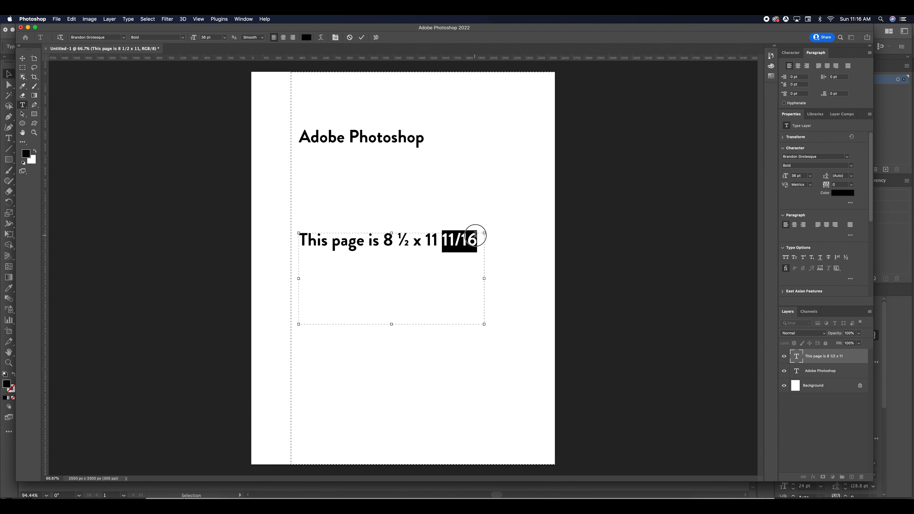
pyautogui.click(128, 19)
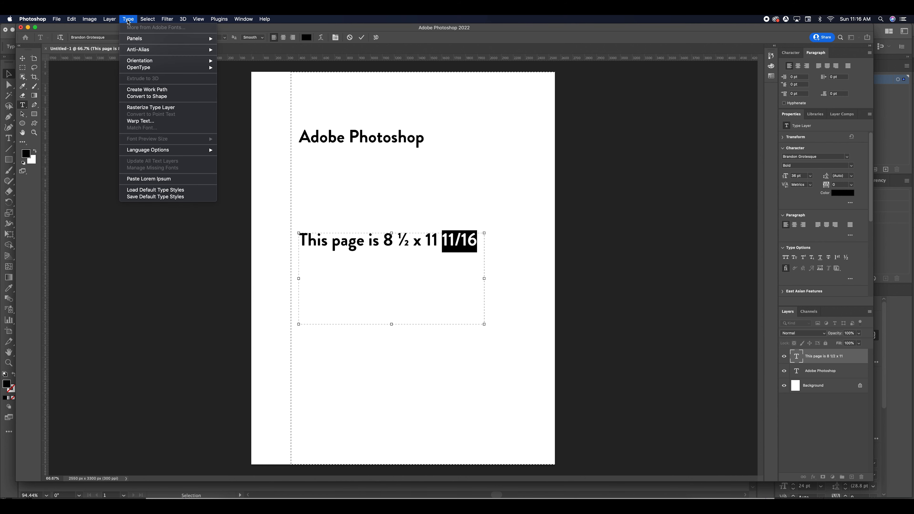
pyautogui.moveTo(147, 69)
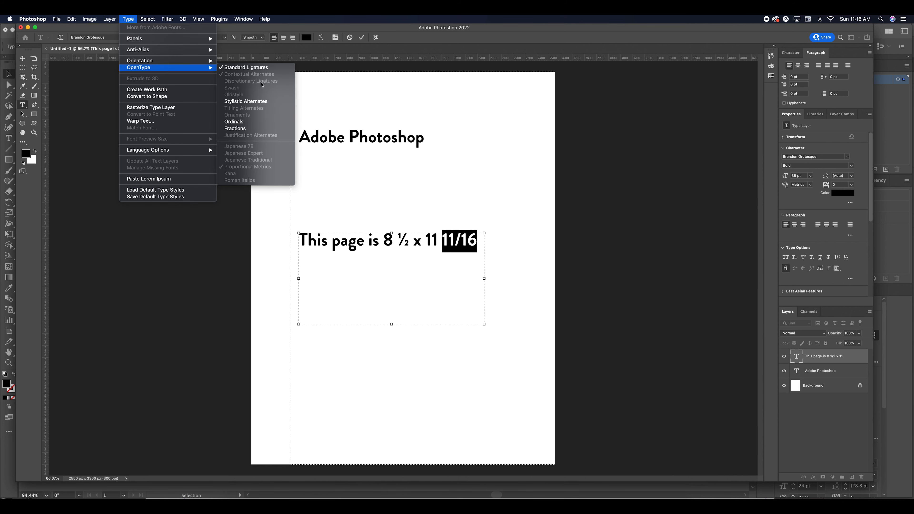
pyautogui.click(235, 129)
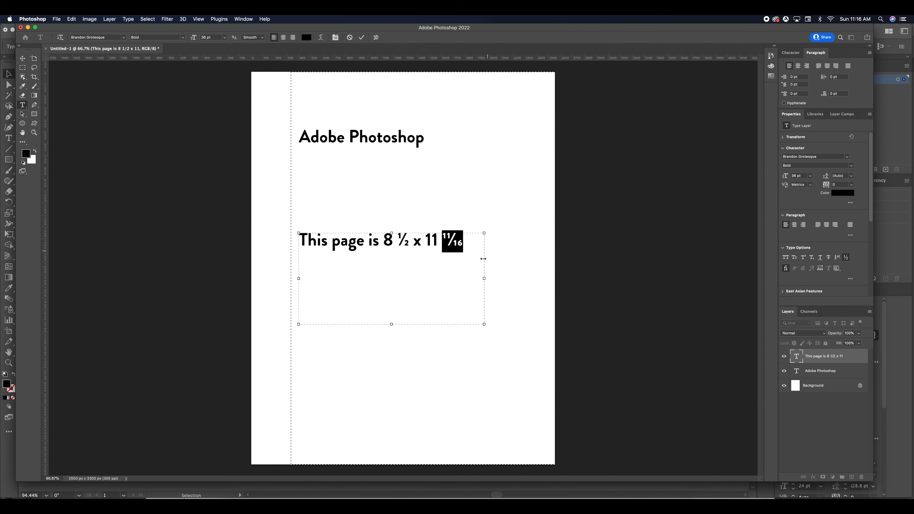
pyautogui.click(462, 240)
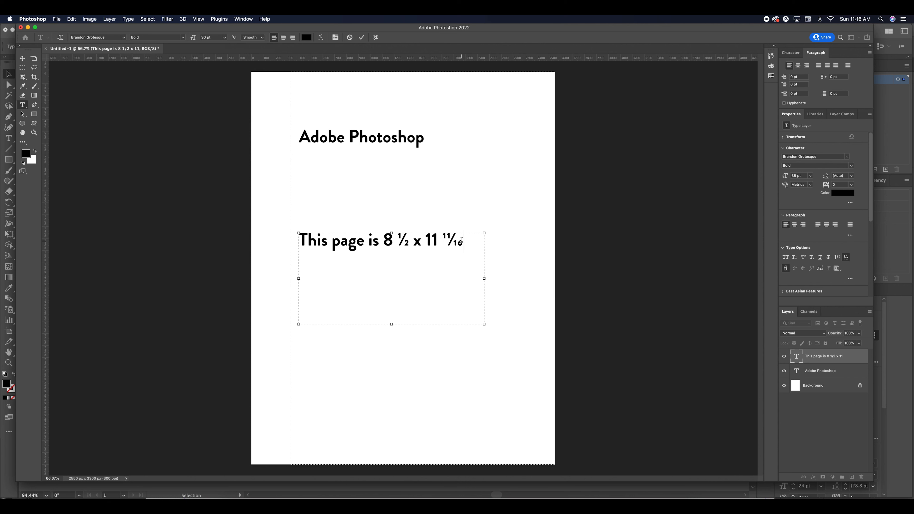